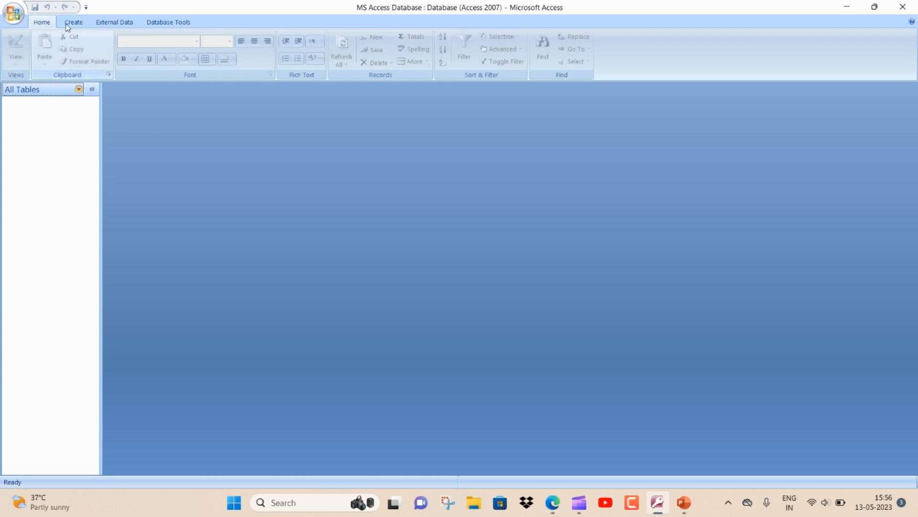
Create a new blank table from the Create tab and save it as 'firstTable'.
click(62, 24)
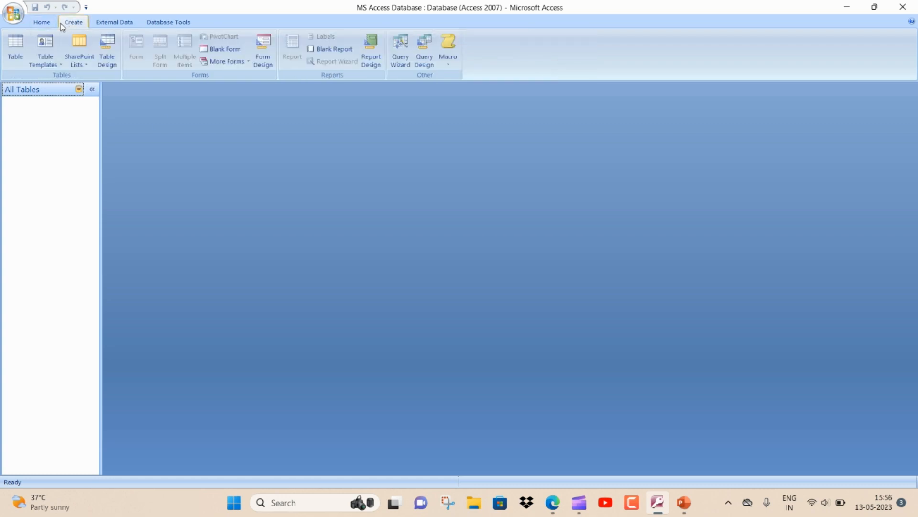
click(20, 51)
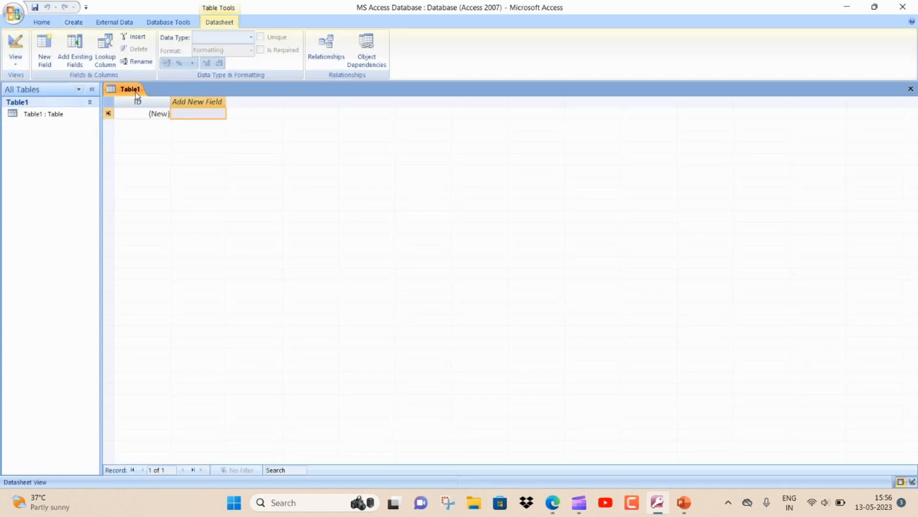
right_click(136, 94)
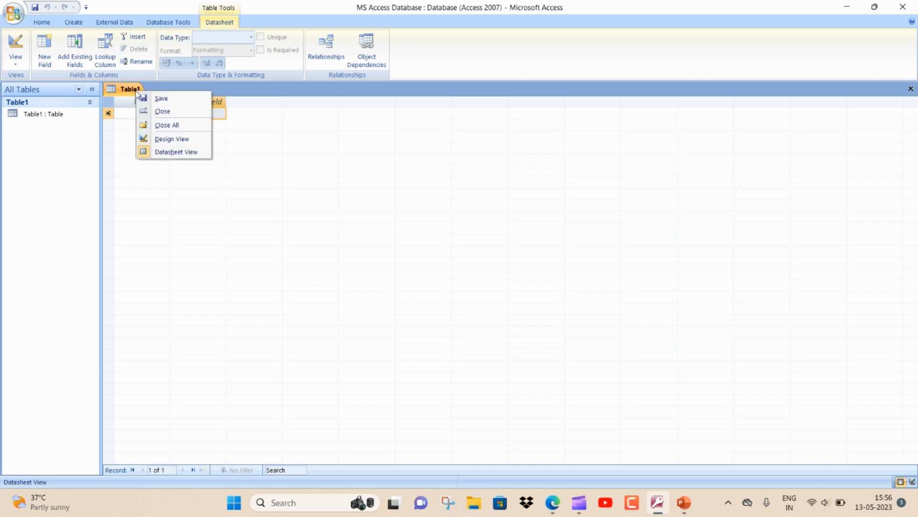
click(148, 99)
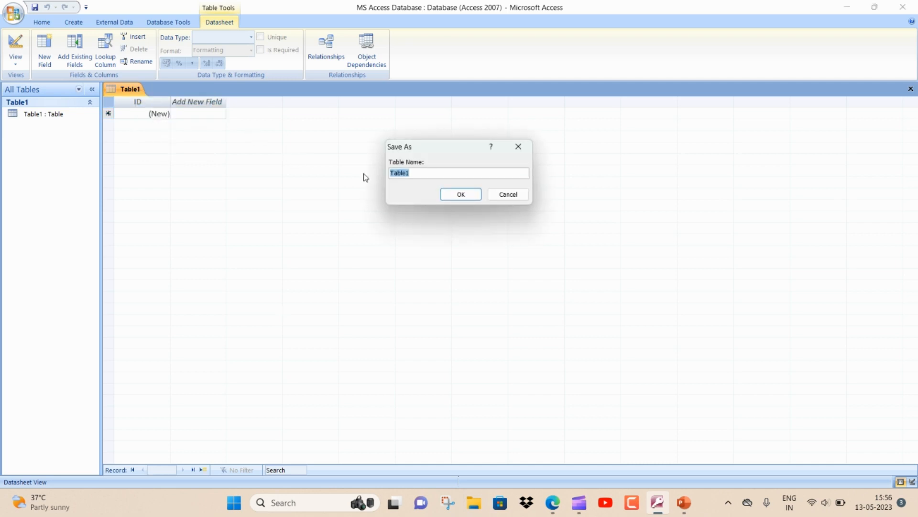
text(firstTable)
key(Return)
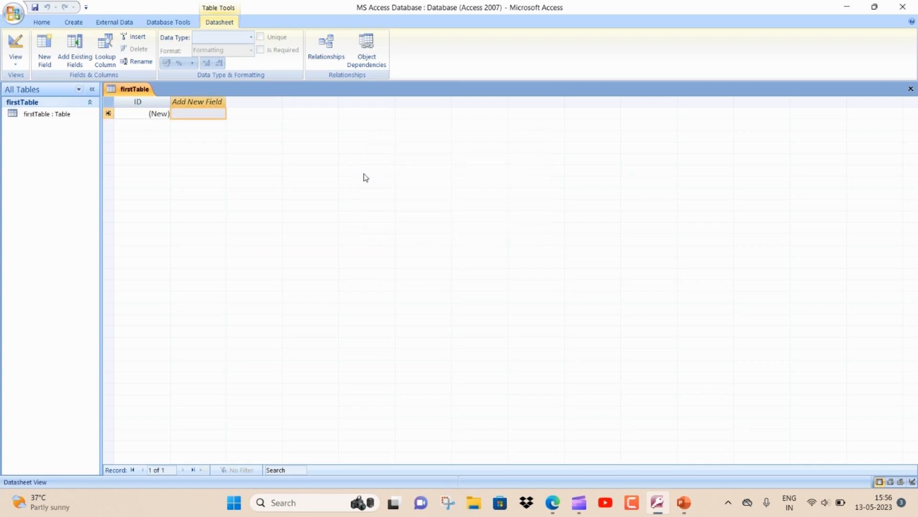
Switch firstTable to Design View and select the first empty field row.
right_click(140, 90)
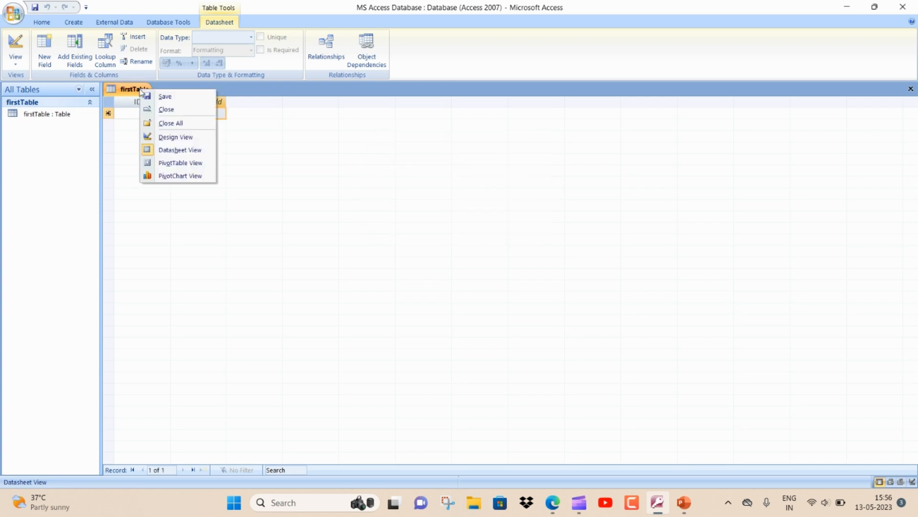
click(174, 138)
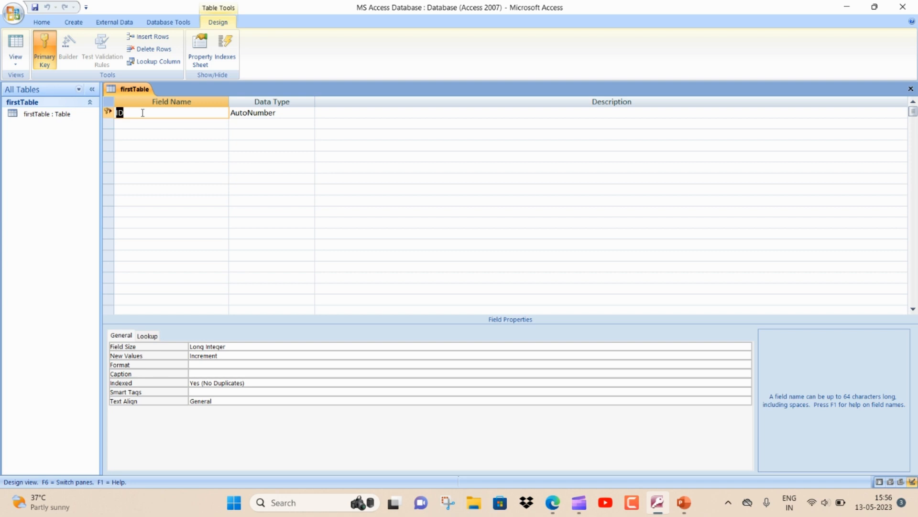
click(150, 127)
click(149, 135)
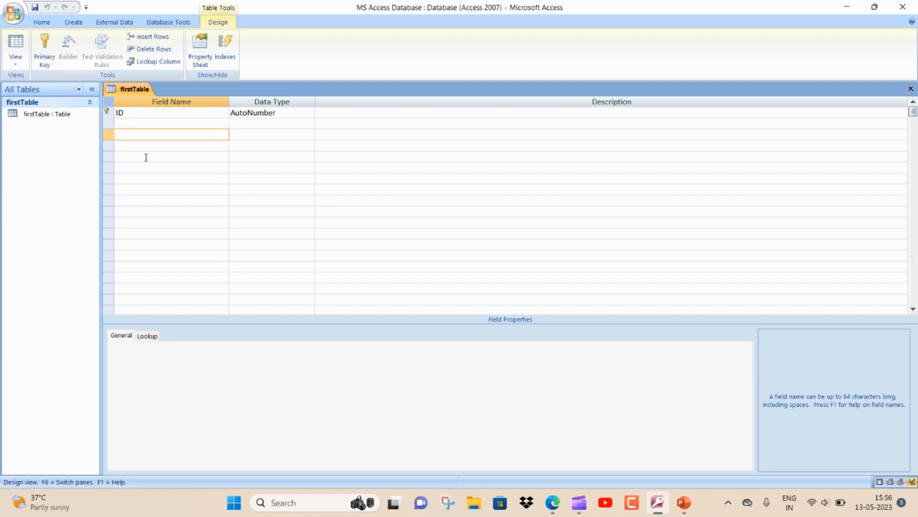
click(292, 118)
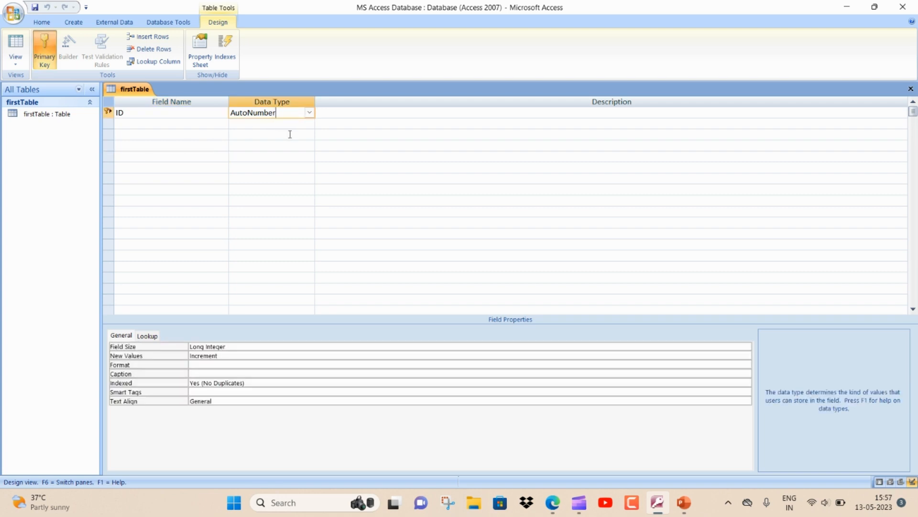
click(290, 135)
click(178, 124)
click(180, 112)
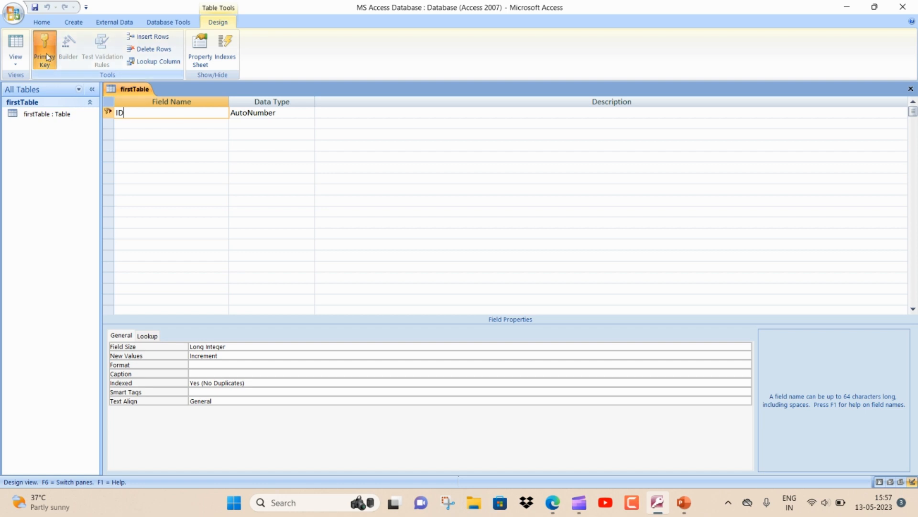
click(144, 123)
click(147, 113)
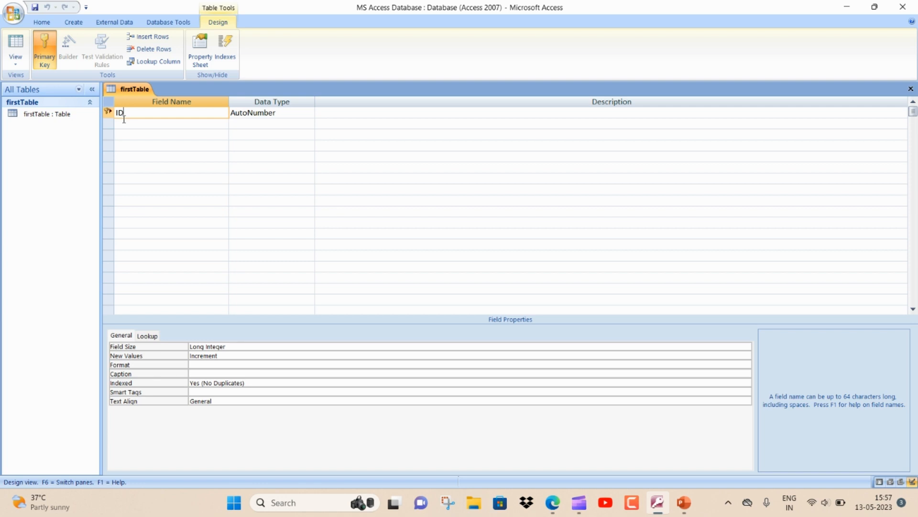
click(310, 113)
click(310, 113)
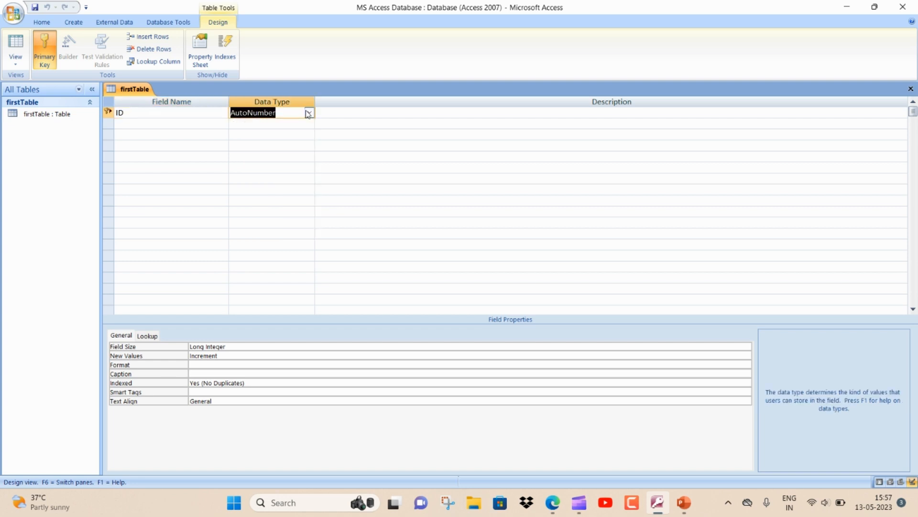
Add a 'Student Name' text field and a 'Roll No' Number field.
click(153, 126)
text(Stude)
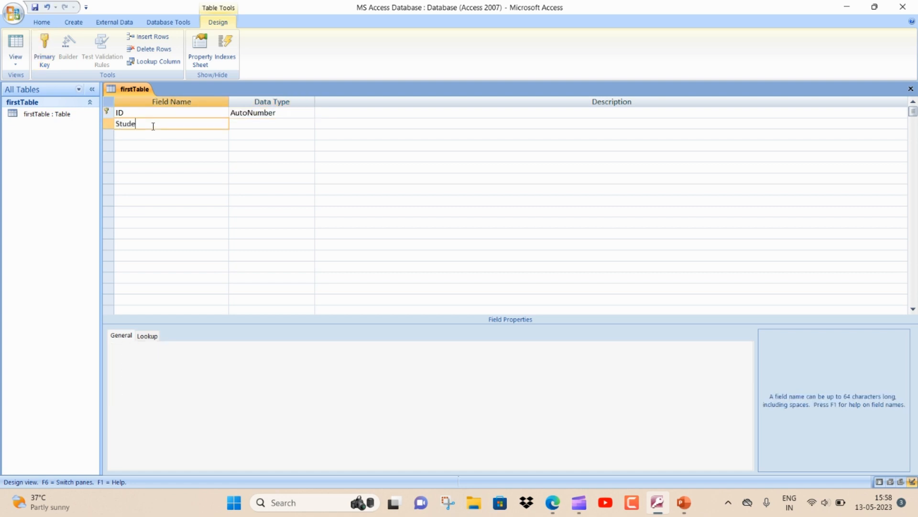
text(nt Namee)
key(BackSpace)
key(Tab)
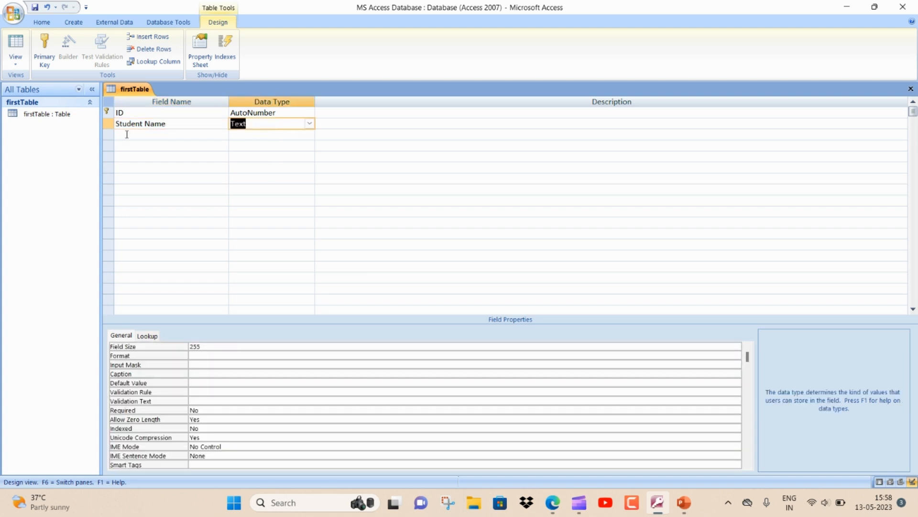
click(126, 134)
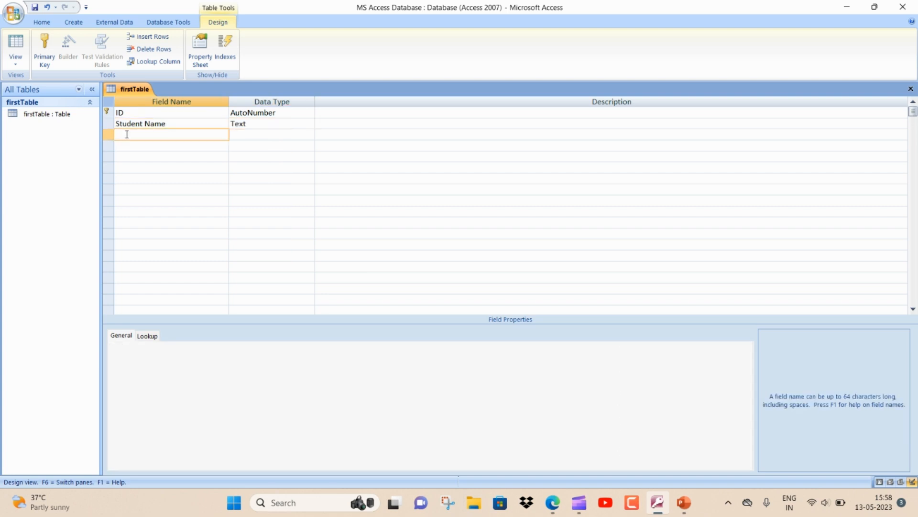
text(Roll No)
key(Tab)
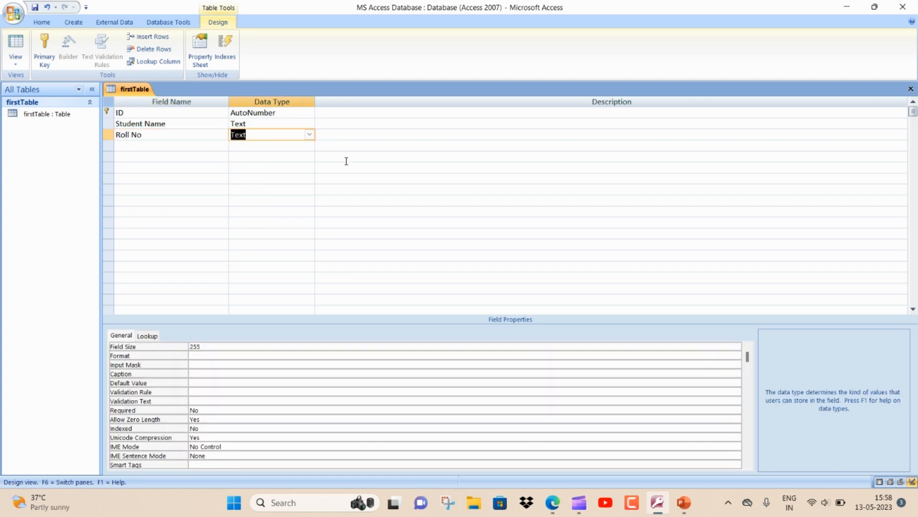
click(310, 134)
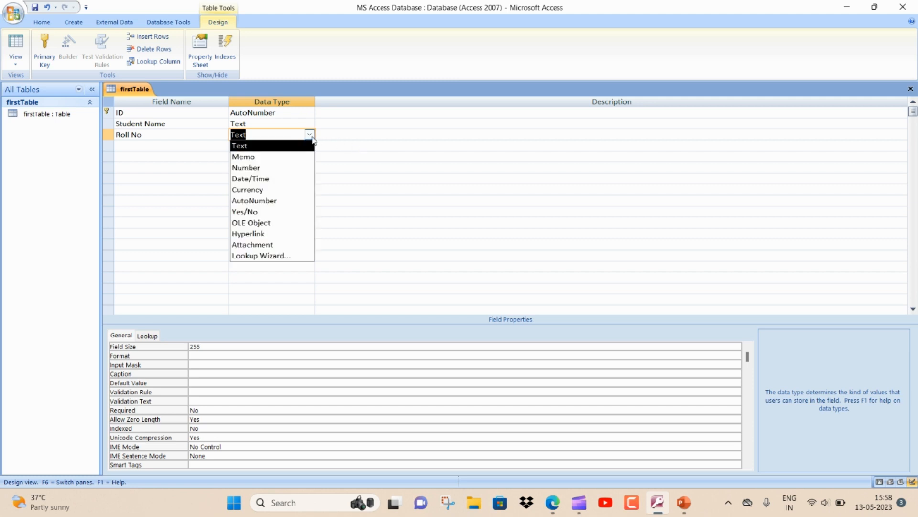
click(268, 167)
Add an 'Email' field with the Hyperlink data type.
click(139, 145)
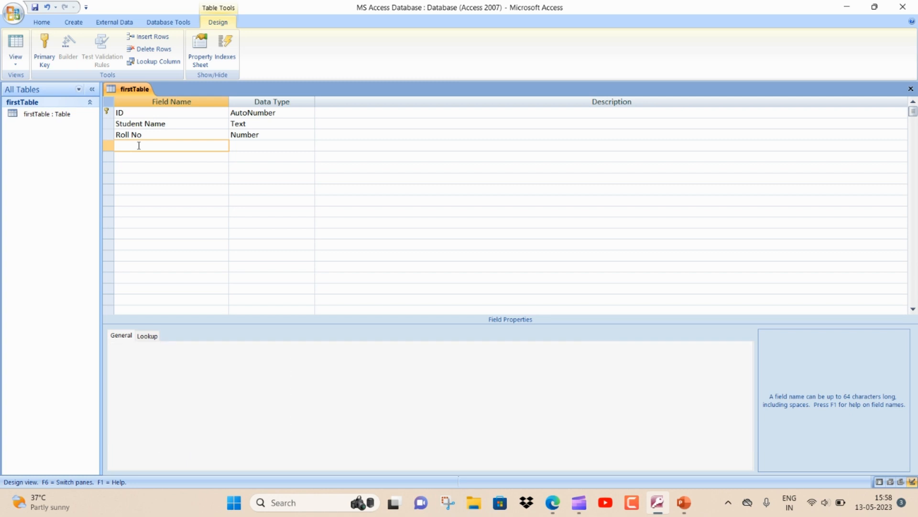
text(Email)
key(Tab)
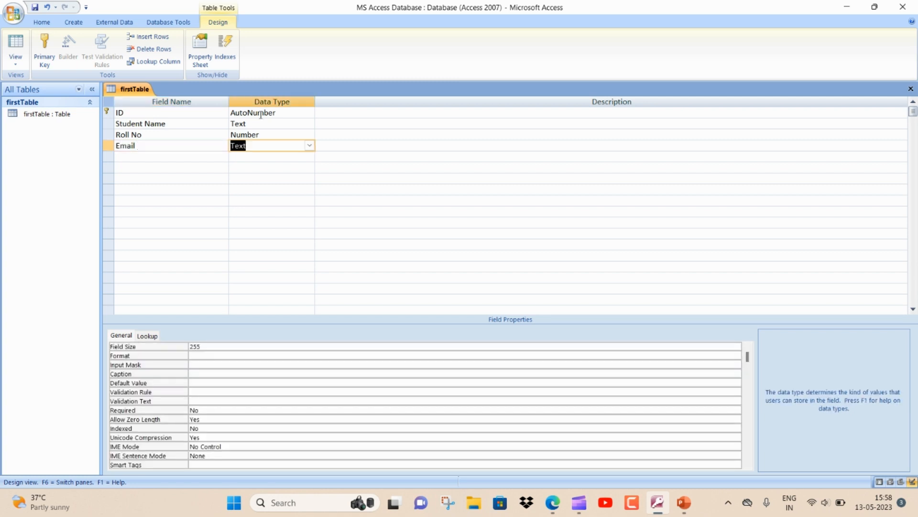
click(309, 146)
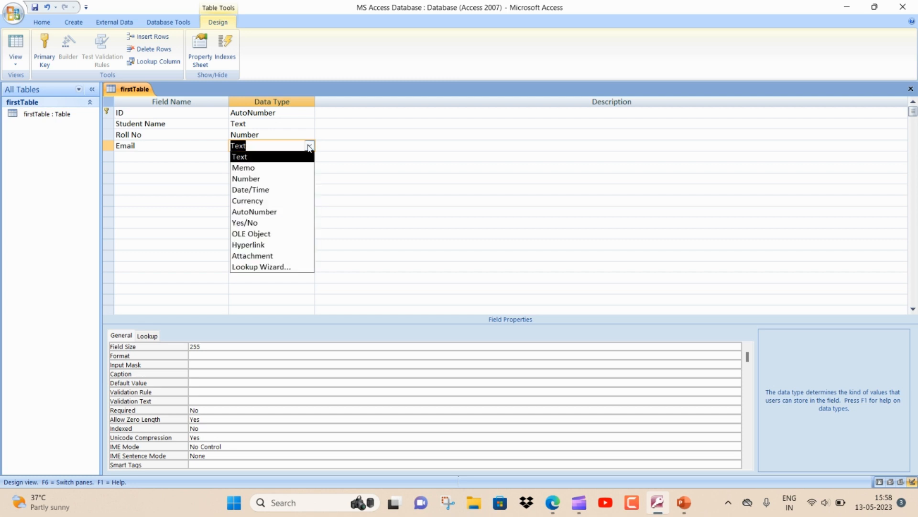
click(280, 245)
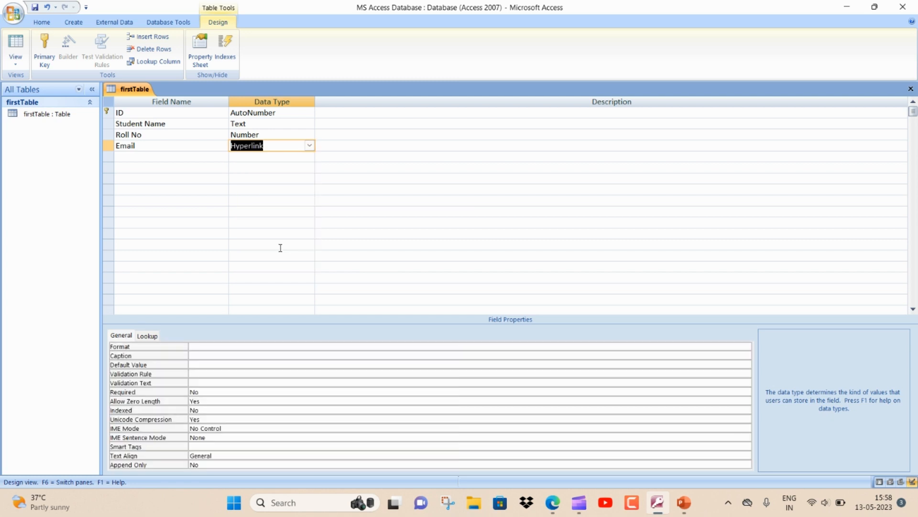
click(142, 154)
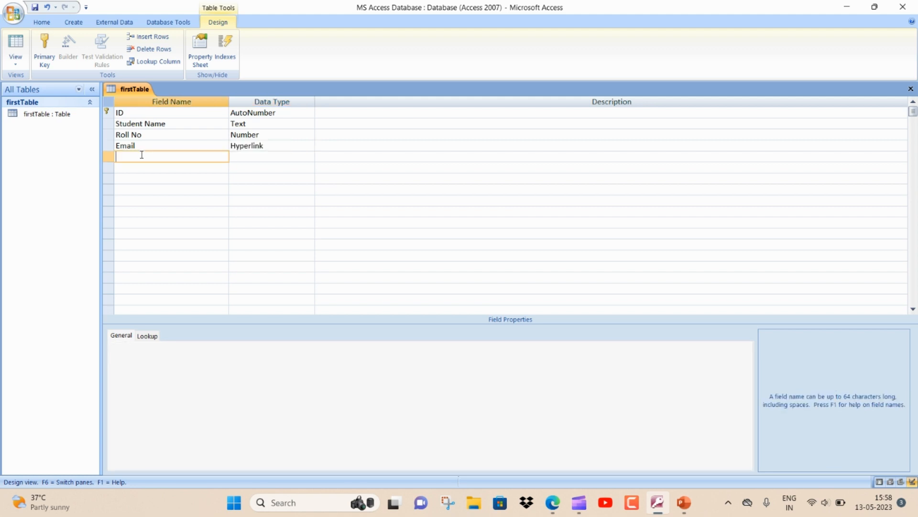
Add a 'Country' Text field with a default value of "India".
text(Country)
click(246, 157)
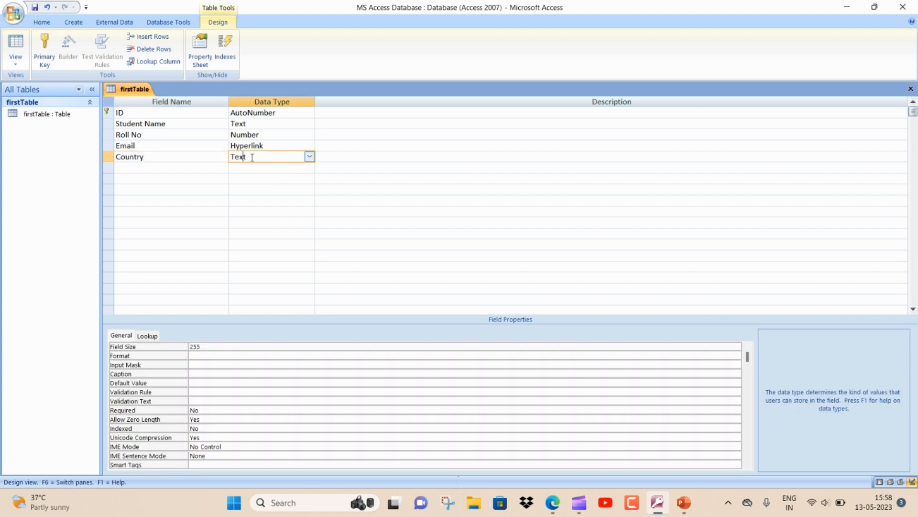
click(309, 158)
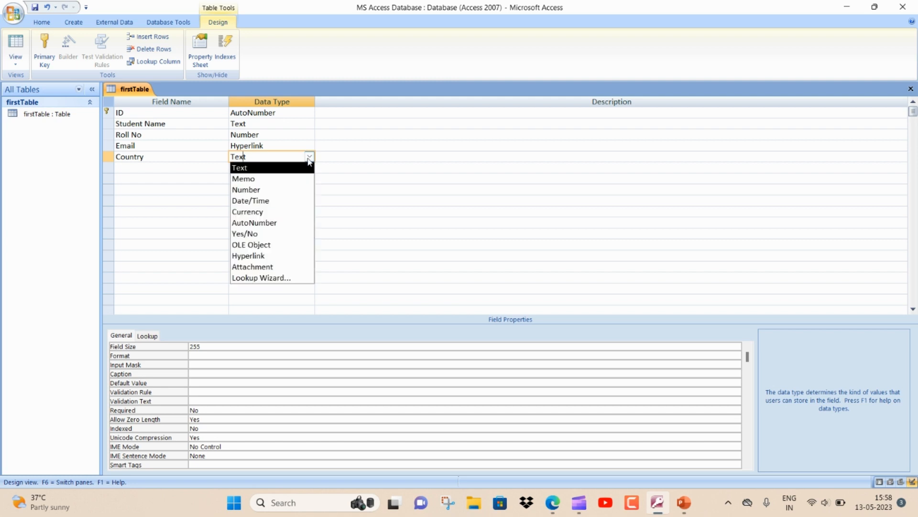
click(280, 168)
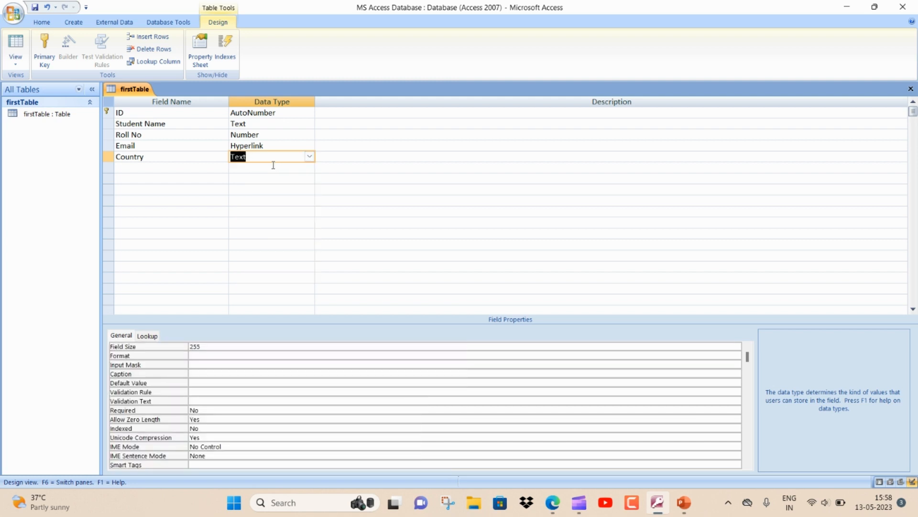
click(218, 383)
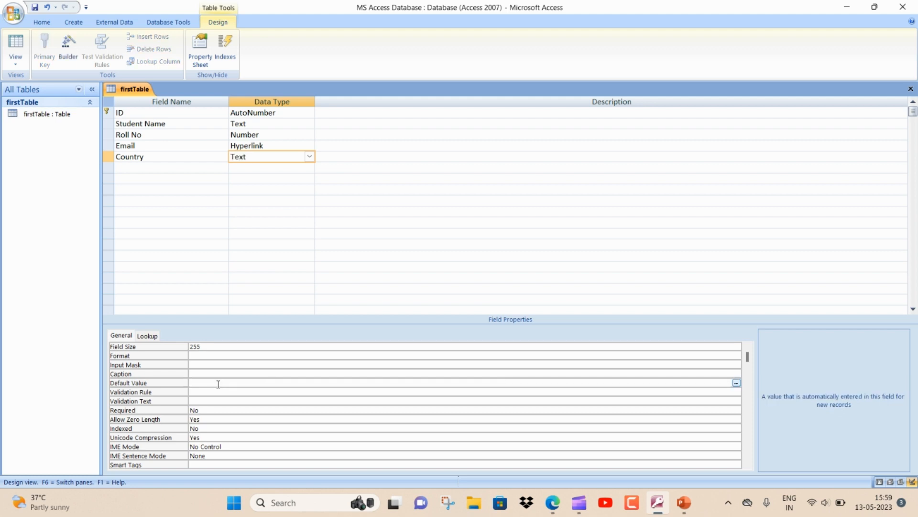
text(")
text(India)
Add a new field named 'State' below Country.
click(188, 169)
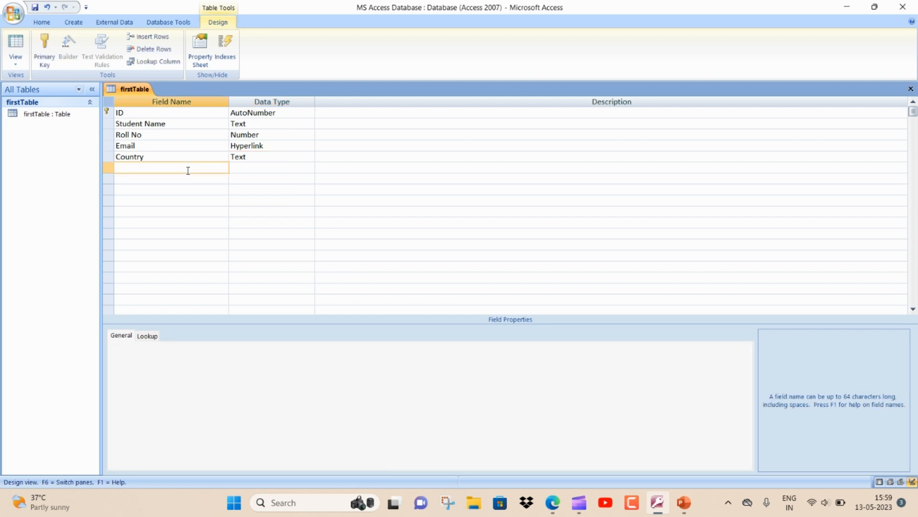
text(State)
key(Tab)
Start the Lookup Wizard for State, choosing to type in the values yourself.
click(309, 167)
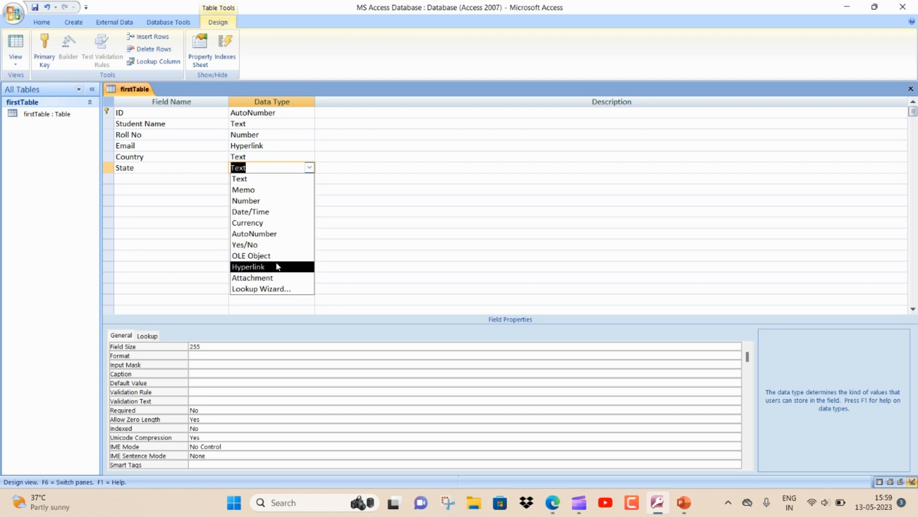
click(273, 289)
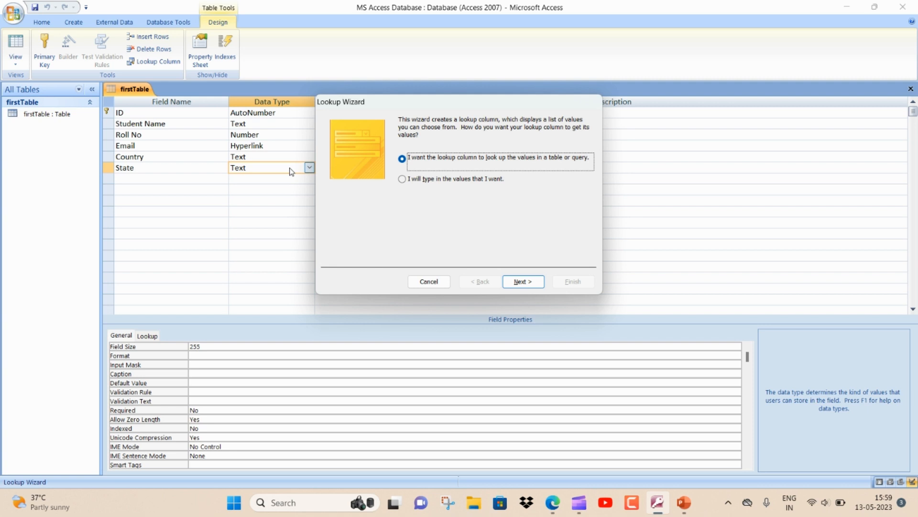
click(402, 178)
click(516, 282)
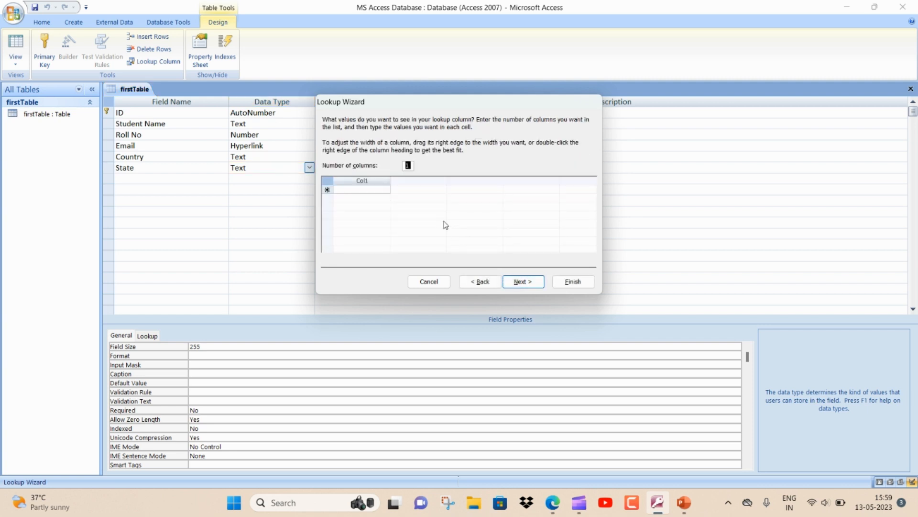
Enter the lookup values delhi, UP, MP and AP.
click(342, 191)
text(assa)
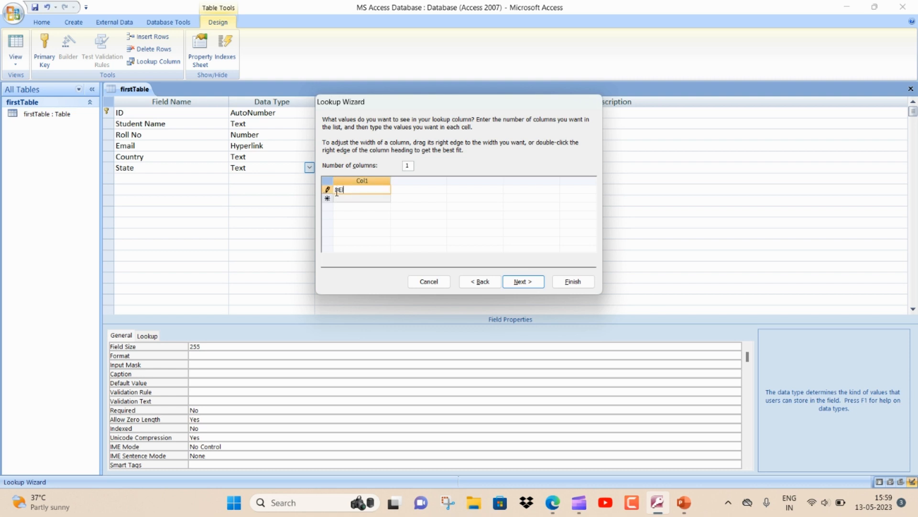
key(BackSpace)
key(BackSpace)
key(BackSpace)
text(Elhi)
key(Down)
text(UP)
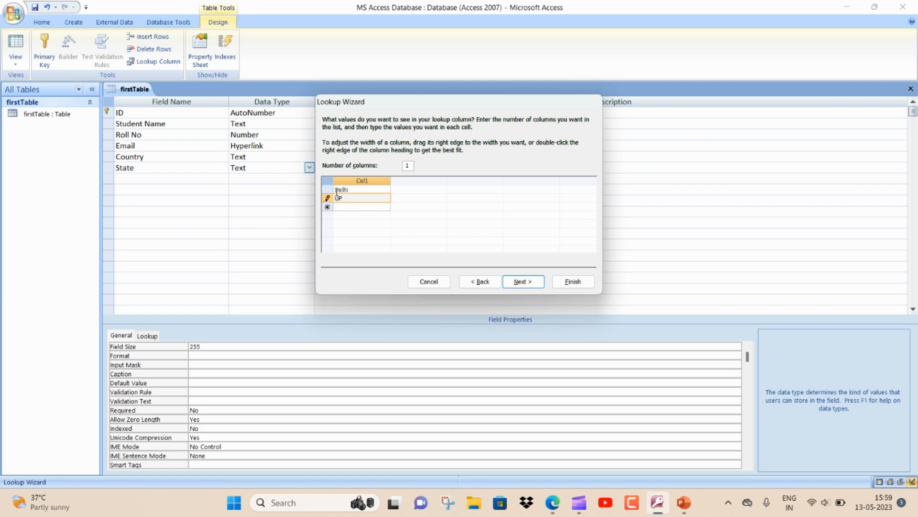
key(Down)
text(MP)
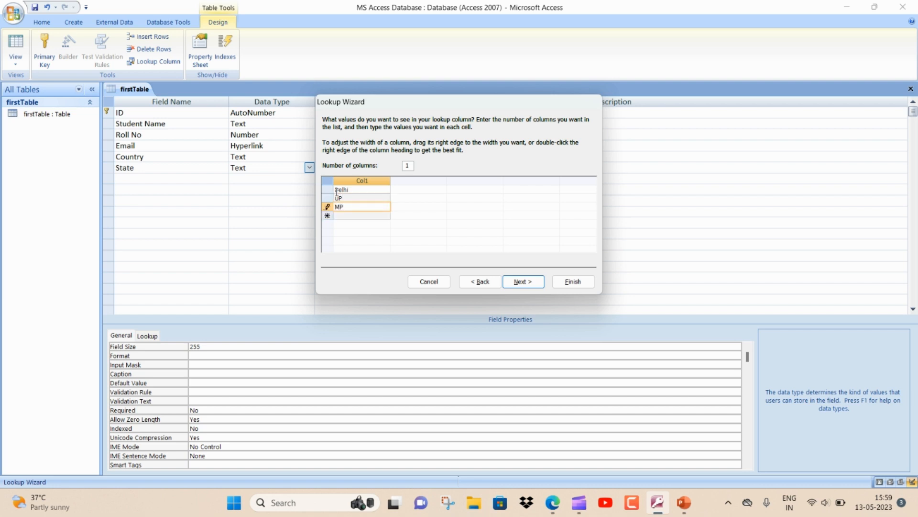
key(Down)
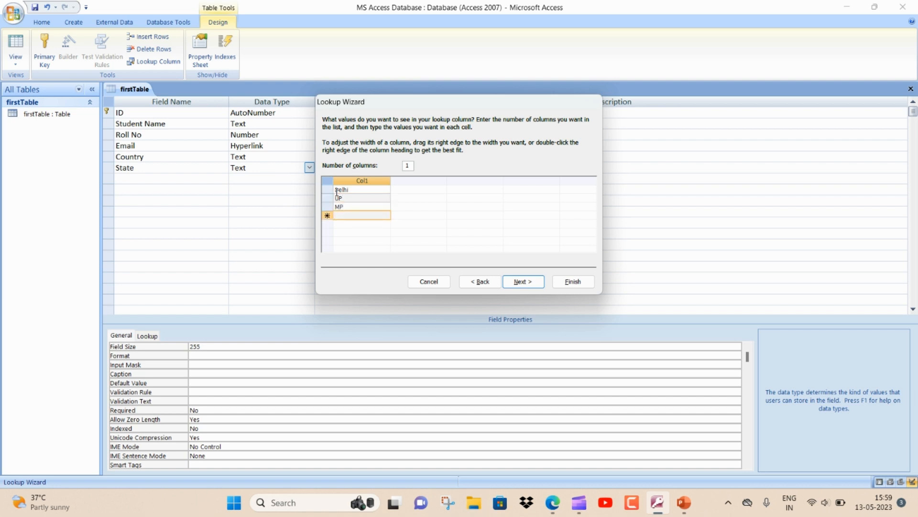
text(AP)
Finish the Lookup Wizard and close the firstTable design.
click(510, 283)
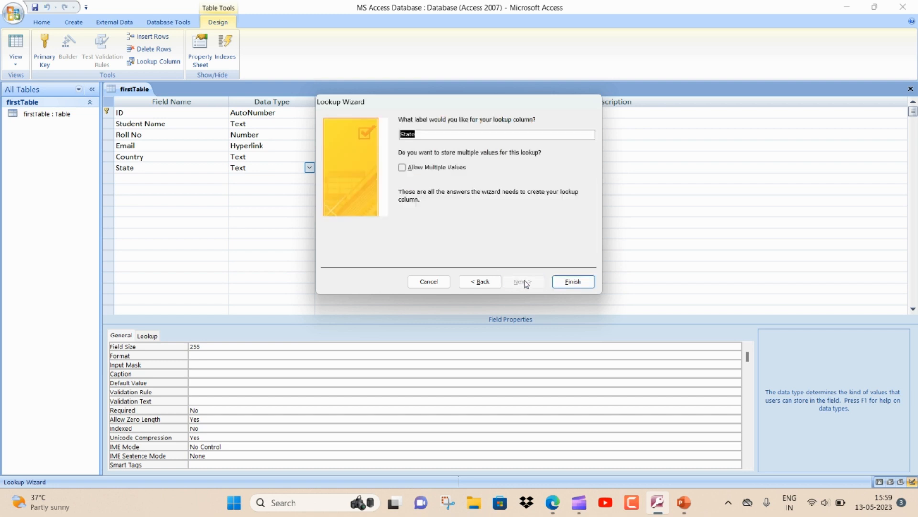
click(570, 280)
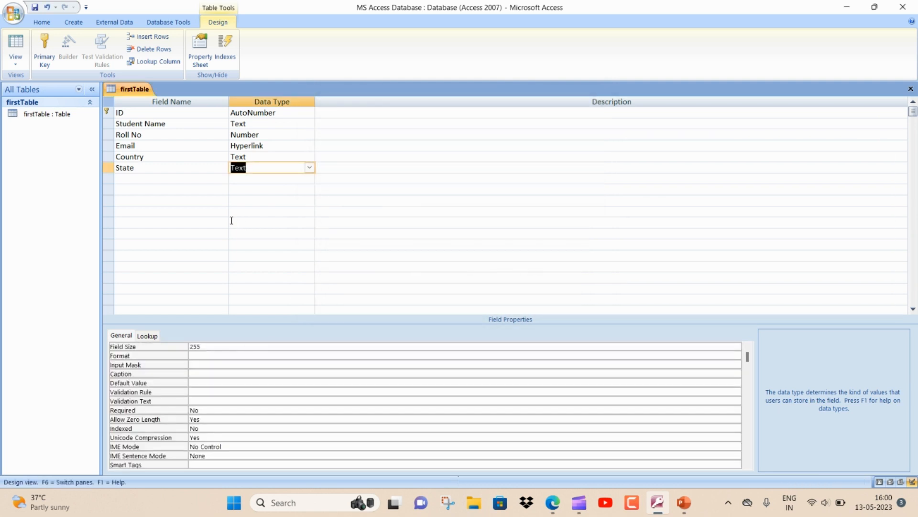
click(173, 180)
click(259, 170)
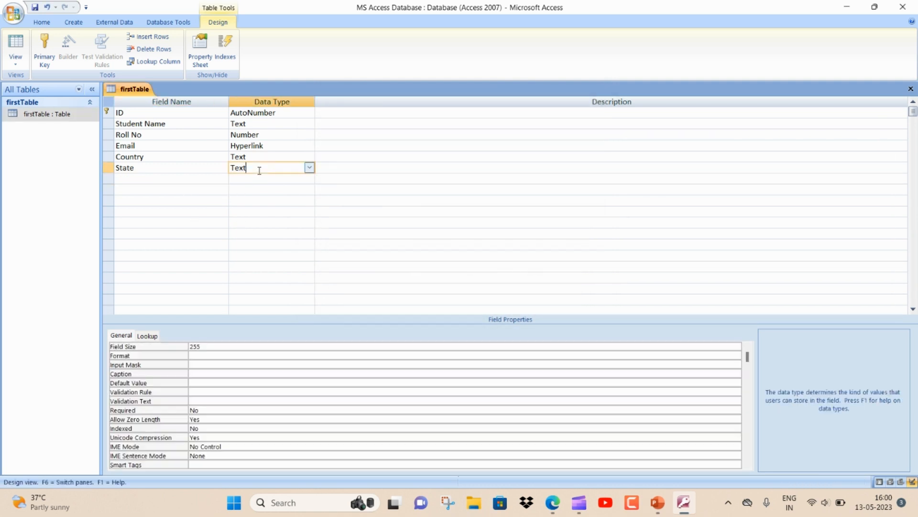
click(911, 90)
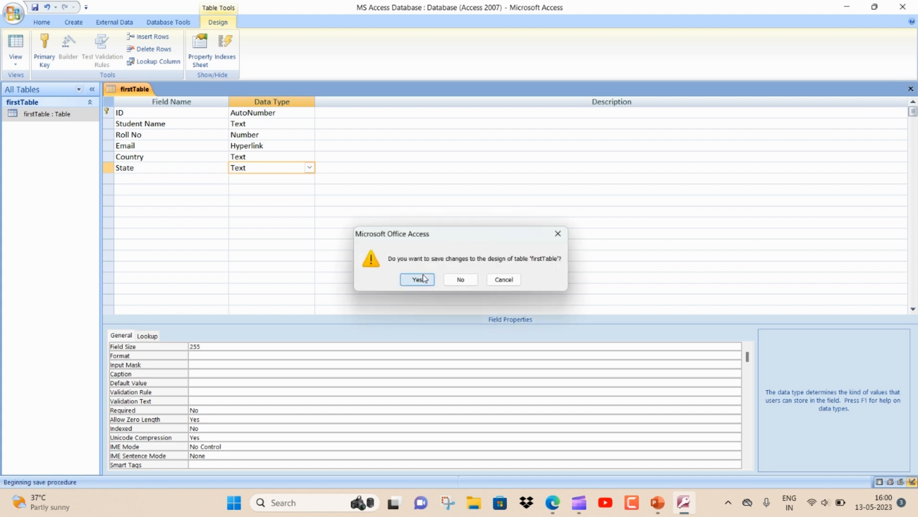
Save the design changes, recheck the fields, and open firstTable's datasheet.
click(423, 278)
double_click(79, 114)
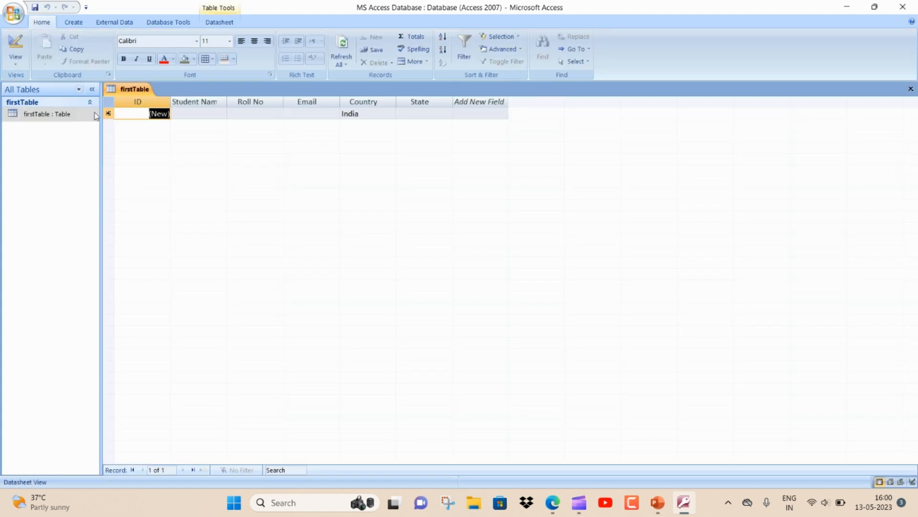
click(911, 88)
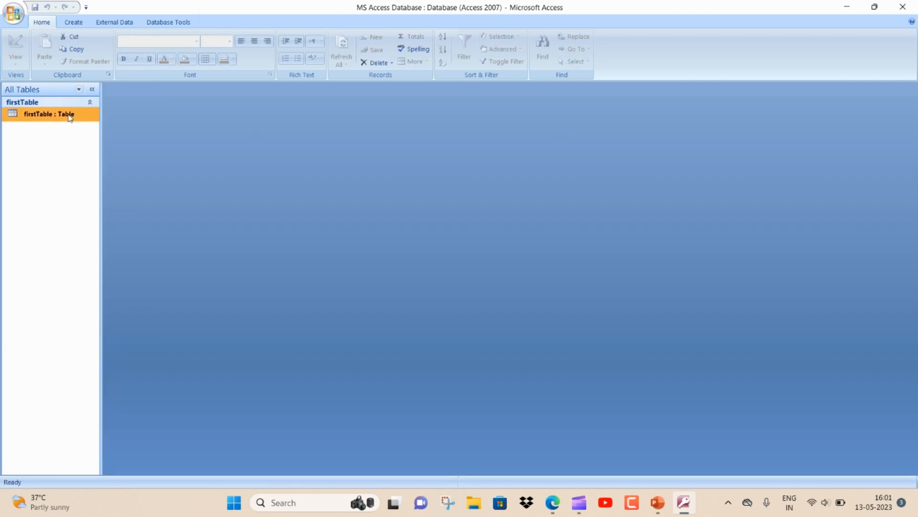
right_click(70, 117)
click(106, 135)
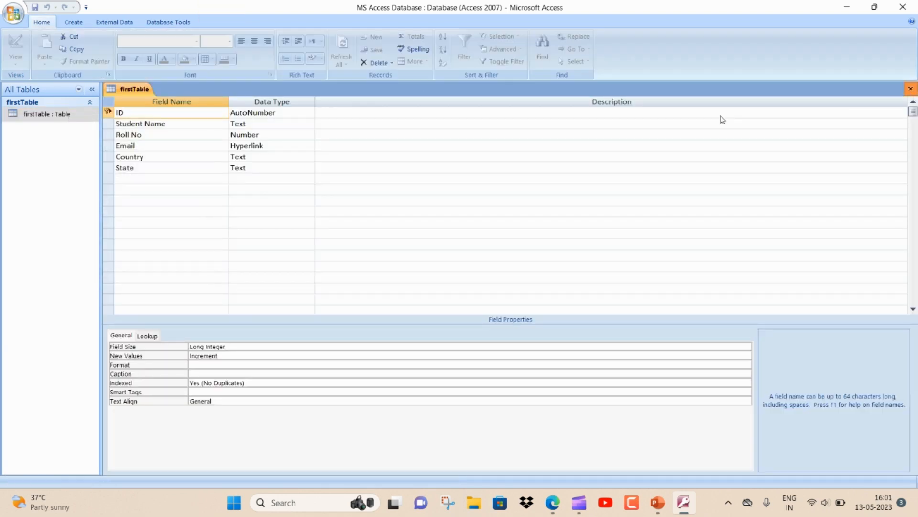
click(910, 89)
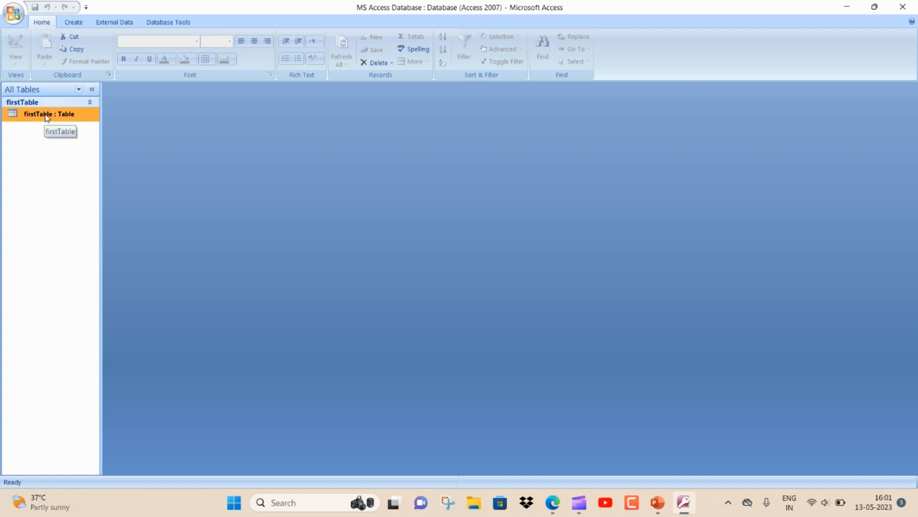
right_click(47, 118)
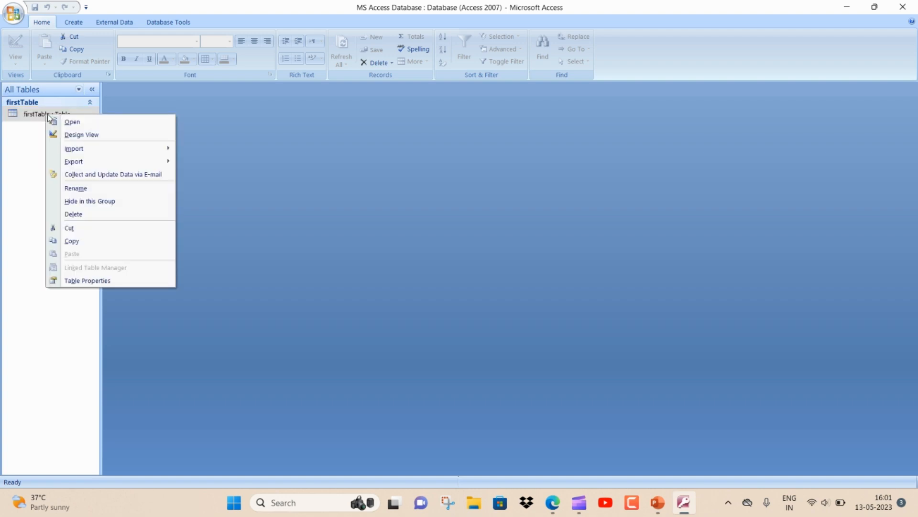
click(71, 123)
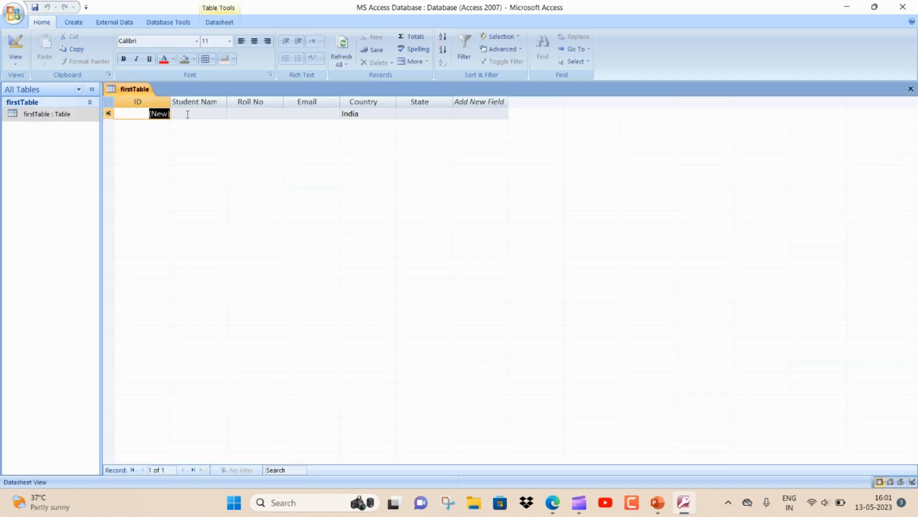
Fill record 1 with name xyz, an e-mail address, and State Delhi from the lookup.
click(186, 114)
drag(228, 102, 244, 102)
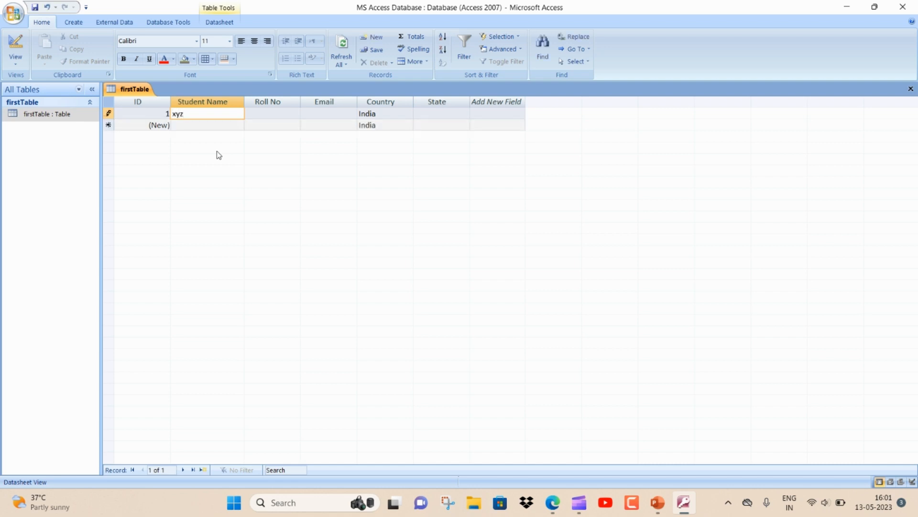
key(Tab)
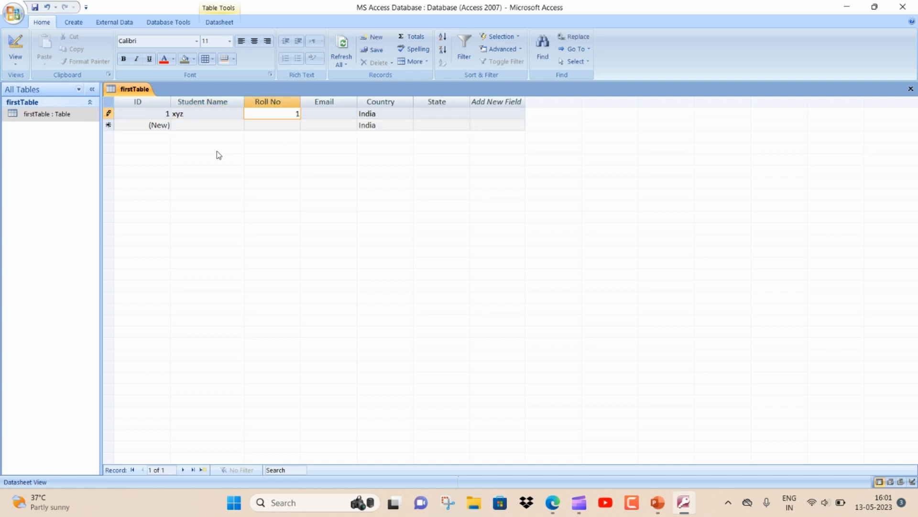
key(Tab)
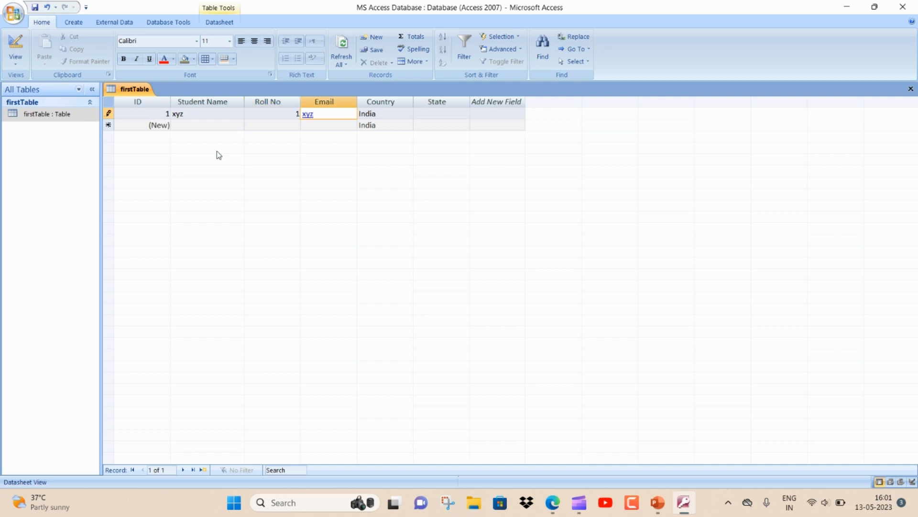
key(Tab)
key(Tab)
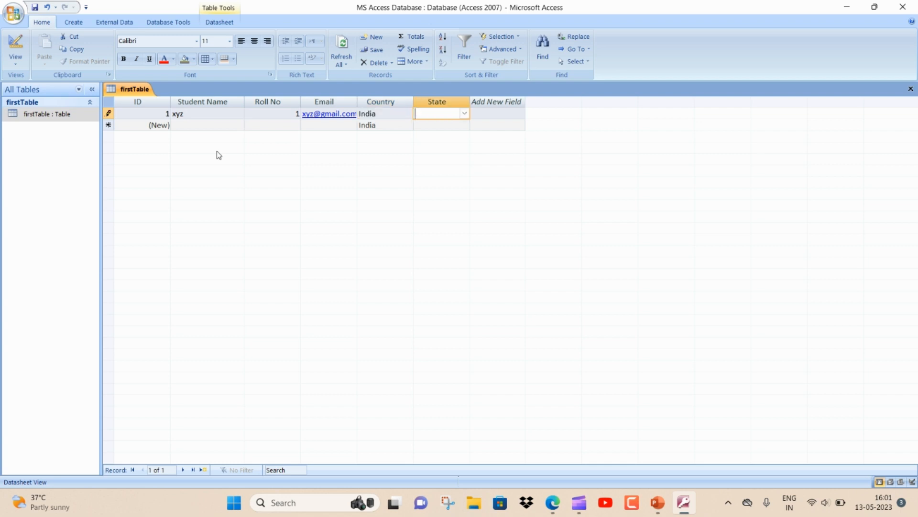
click(464, 113)
click(444, 125)
click(214, 124)
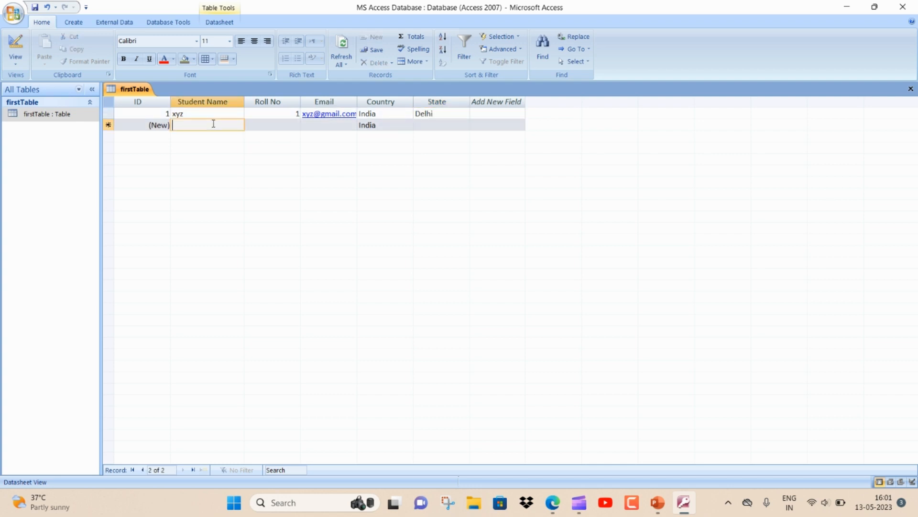
Enter record 2: name zzz, Roll No 2, an e-mail address, and State UP.
text(zzz)
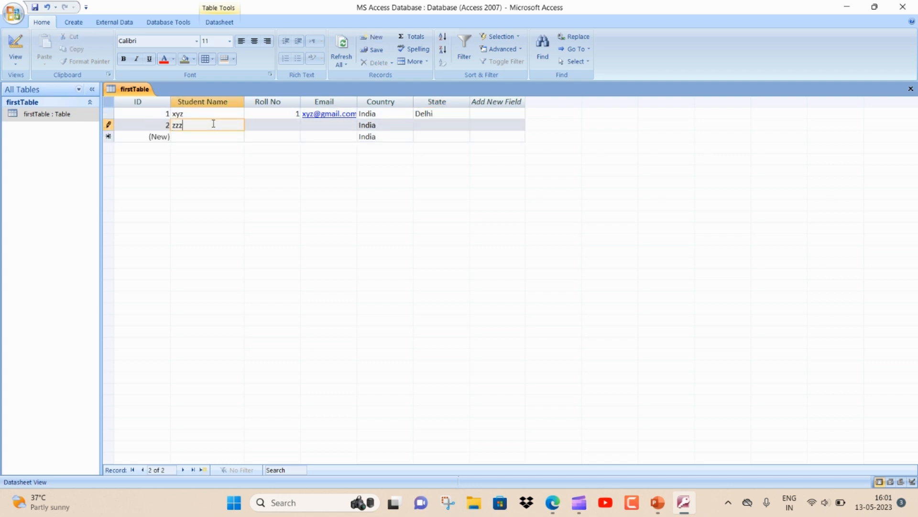
key(Tab)
text(2)
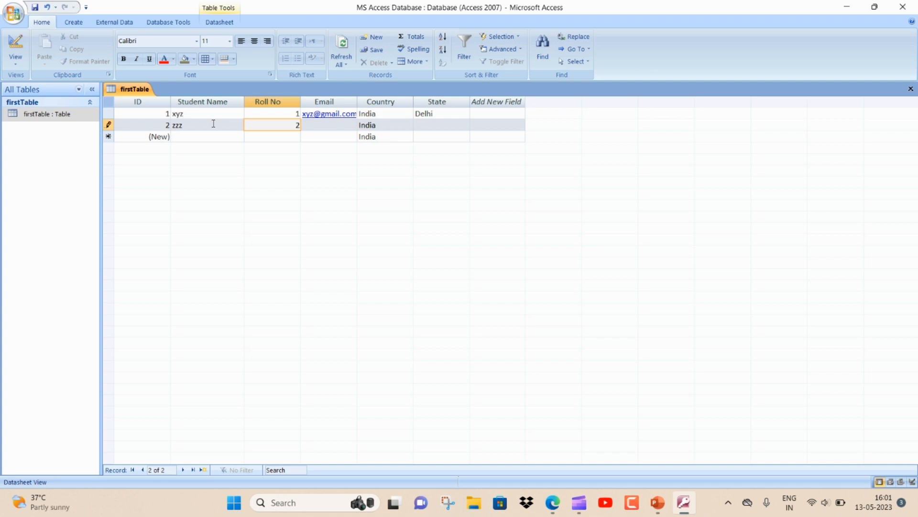
key(Tab)
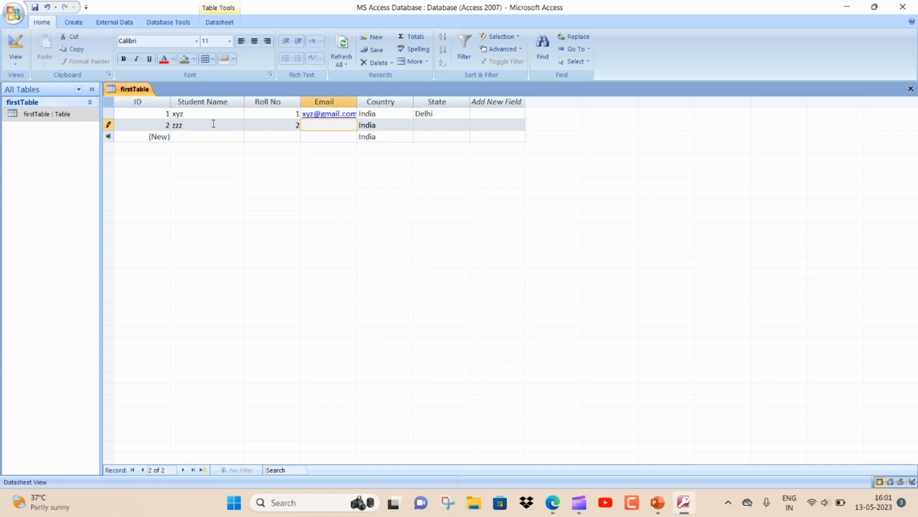
text(zzz@gmai.com)
key(Tab)
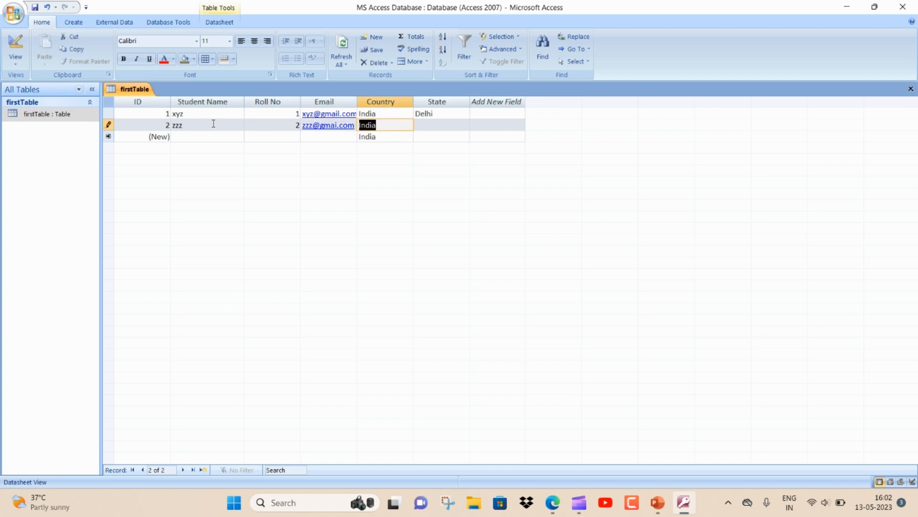
key(Tab)
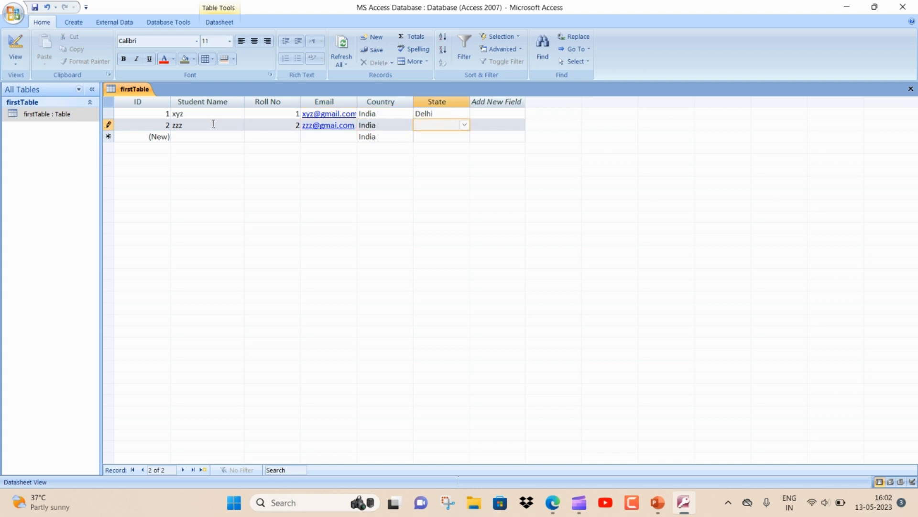
click(464, 124)
click(452, 147)
Close the datasheet saving the layout changes, then reopen firstTable.
click(911, 89)
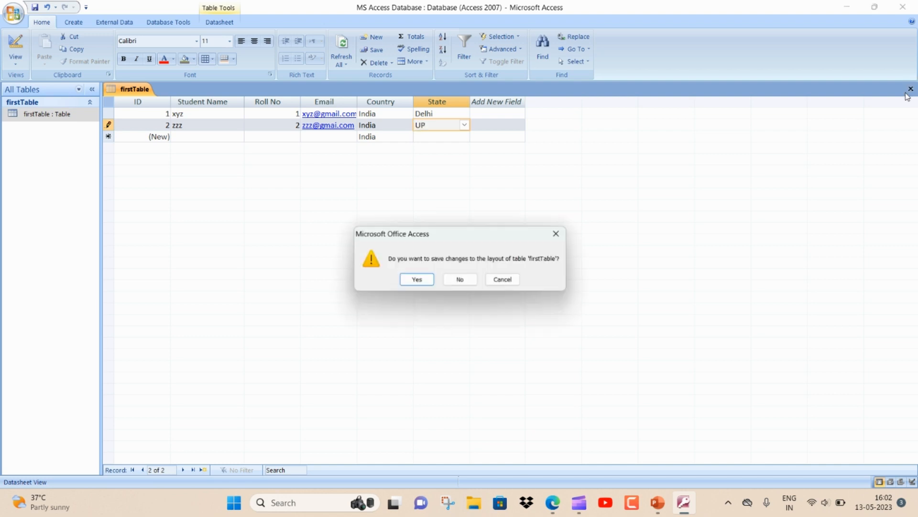
click(416, 278)
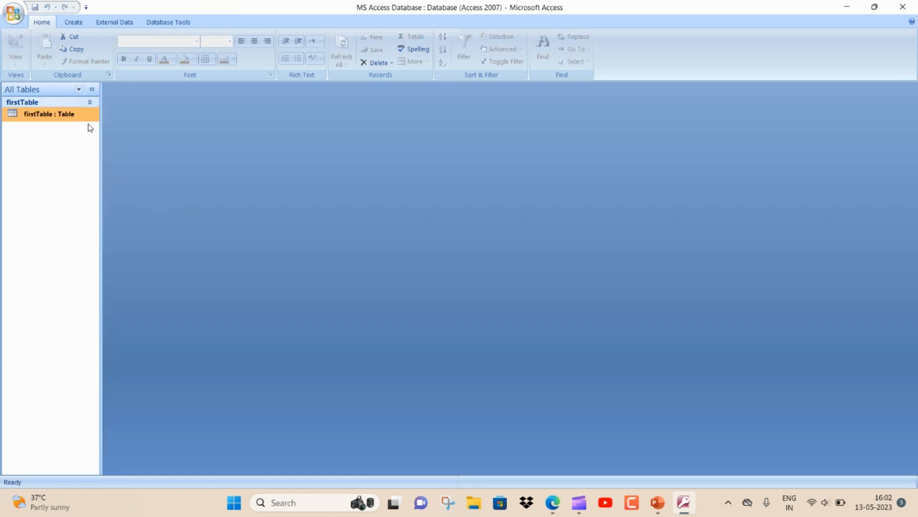
double_click(87, 114)
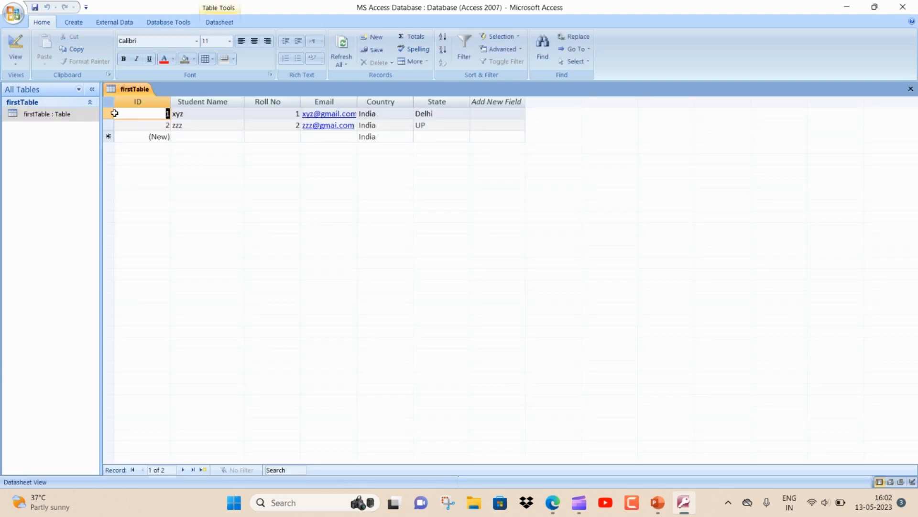
Select both student records and paste them into the Excel sheet.
click(110, 113)
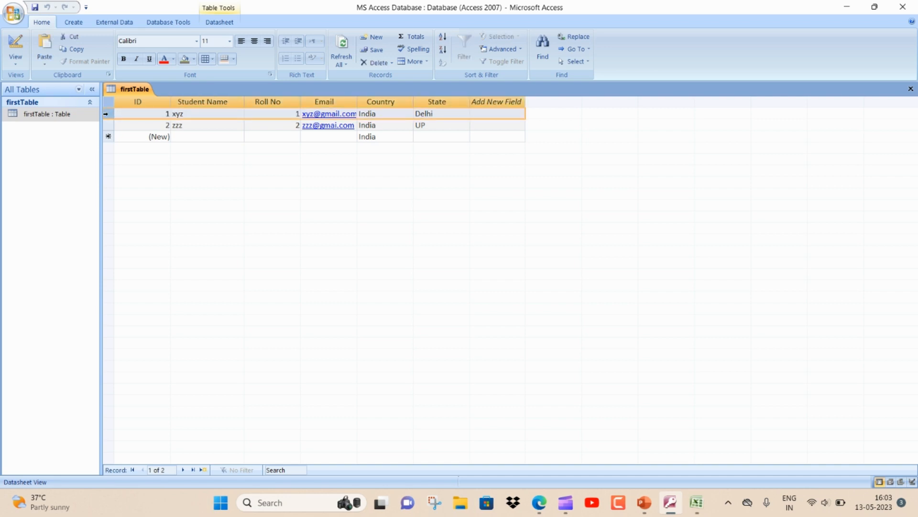
shift+click(111, 125)
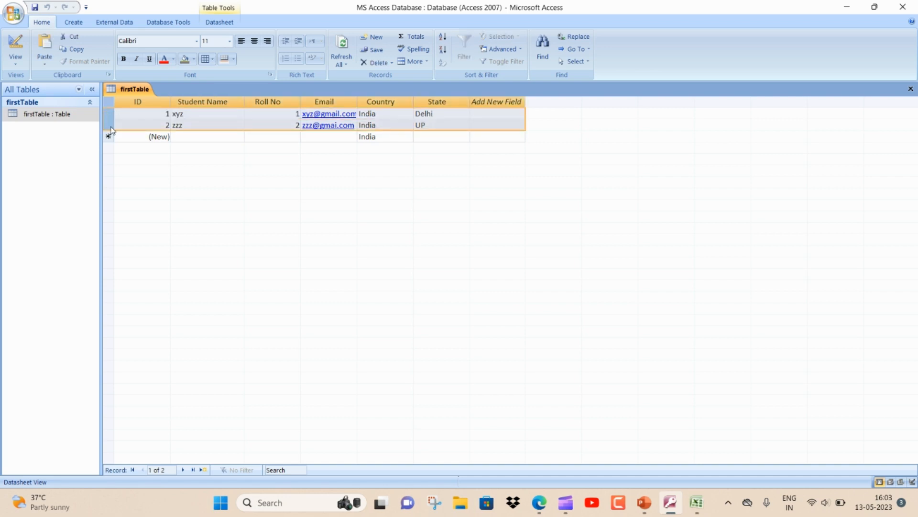
key(alt+Tab)
click(568, 367)
key(ctrl+v)
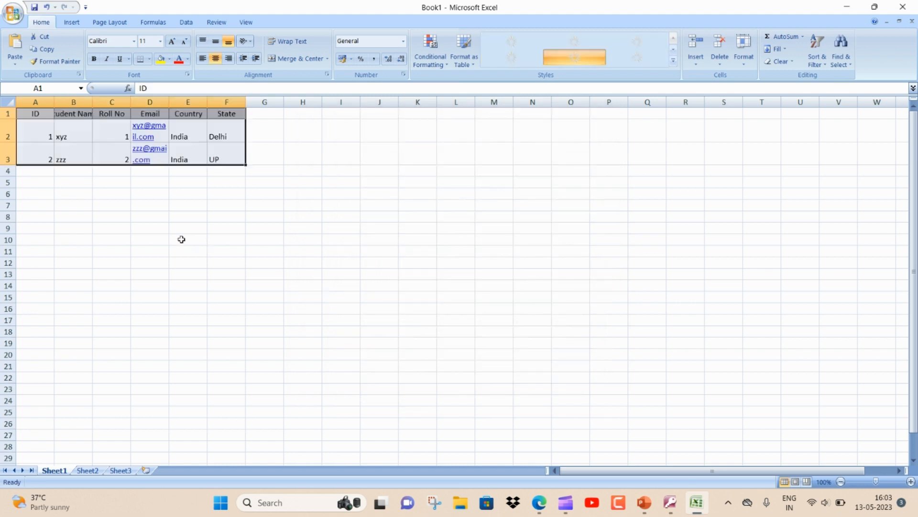
key(alt+Tab)
click(909, 89)
double_click(96, 114)
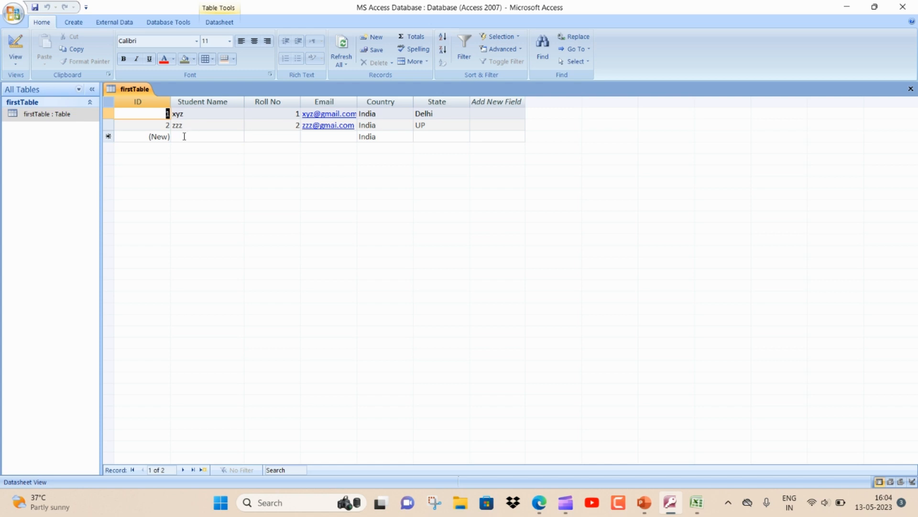
Enter record 3 with name yyy, Roll No 3, and State MP from the lookup.
click(184, 137)
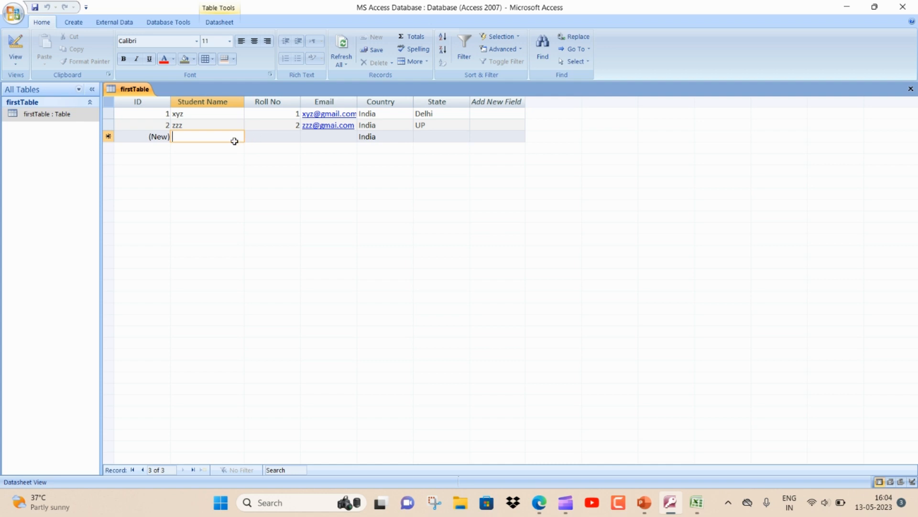
text(yyy)
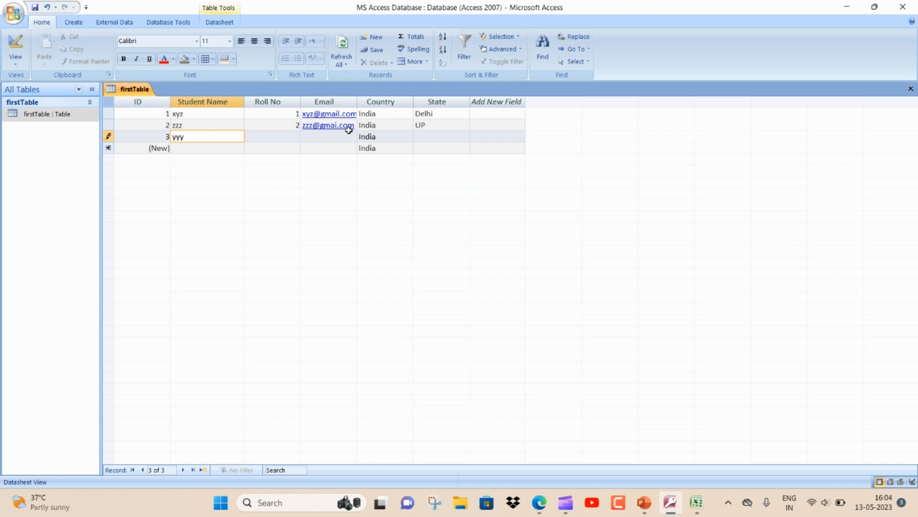
click(376, 137)
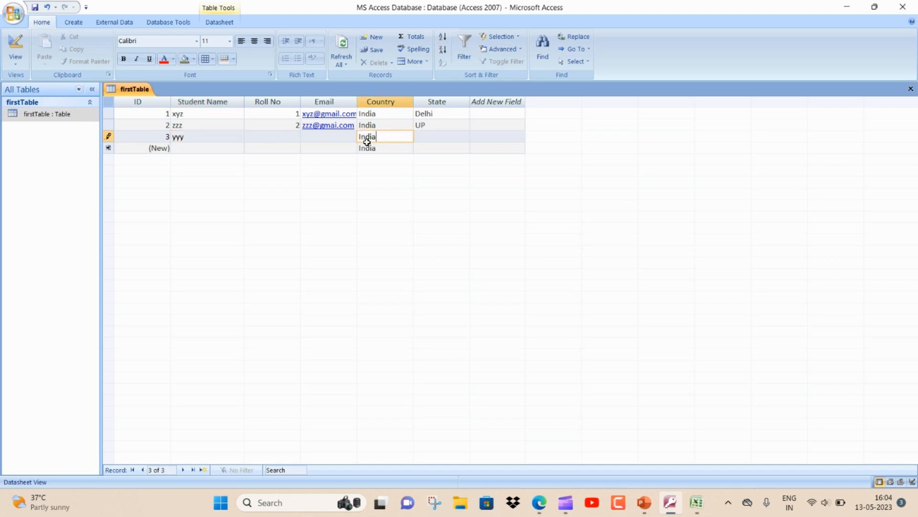
drag(382, 138, 261, 145)
mouse_move(191, 137)
mouse_down()
mouse_move(157, 140)
mouse_move(173, 137)
mouse_up()
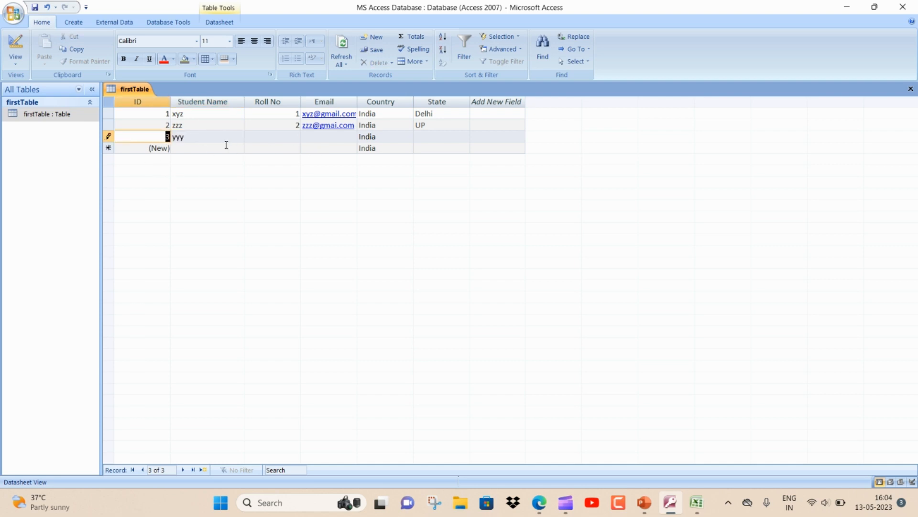
click(255, 138)
text(3)
click(428, 136)
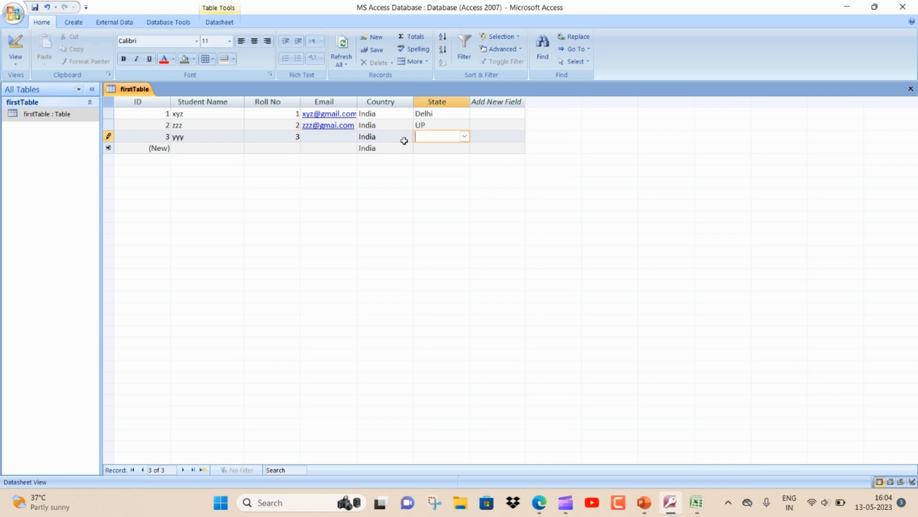
click(463, 137)
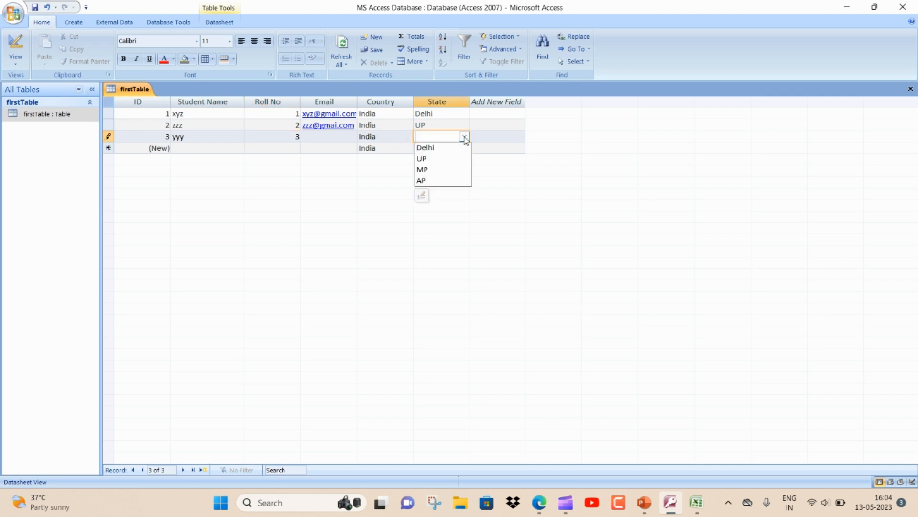
click(441, 170)
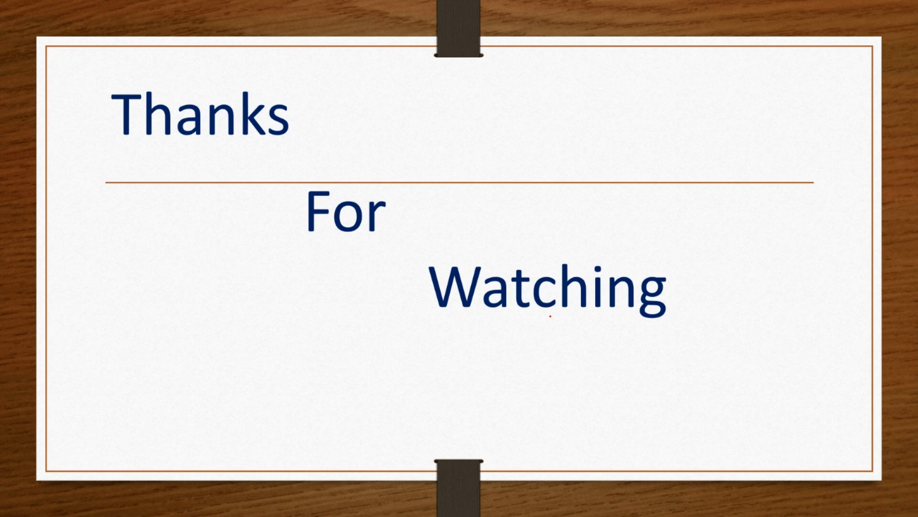